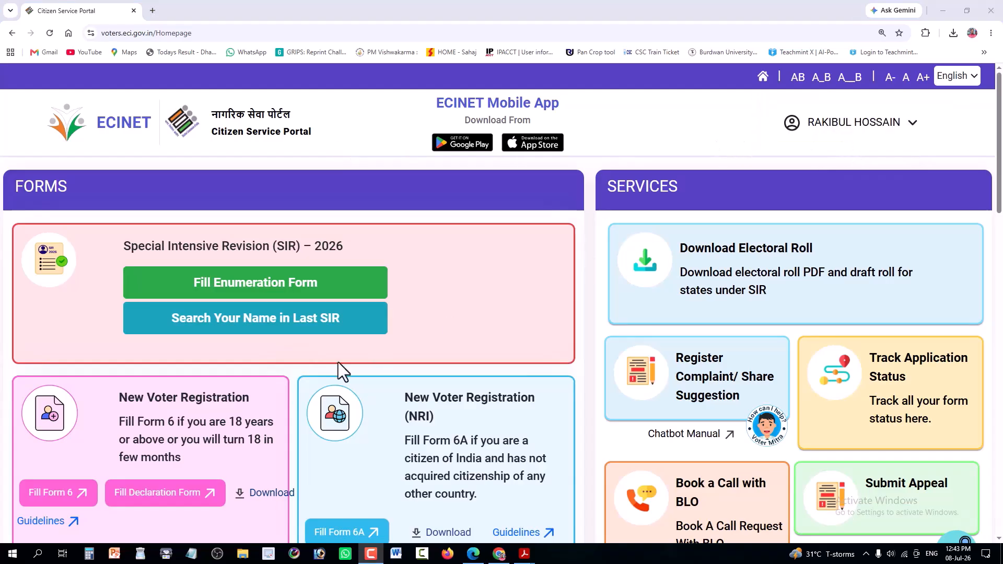
Open Form 8 from the Correction Of Entries section of the voter services homepage
scroll(337, 362, "down", 5)
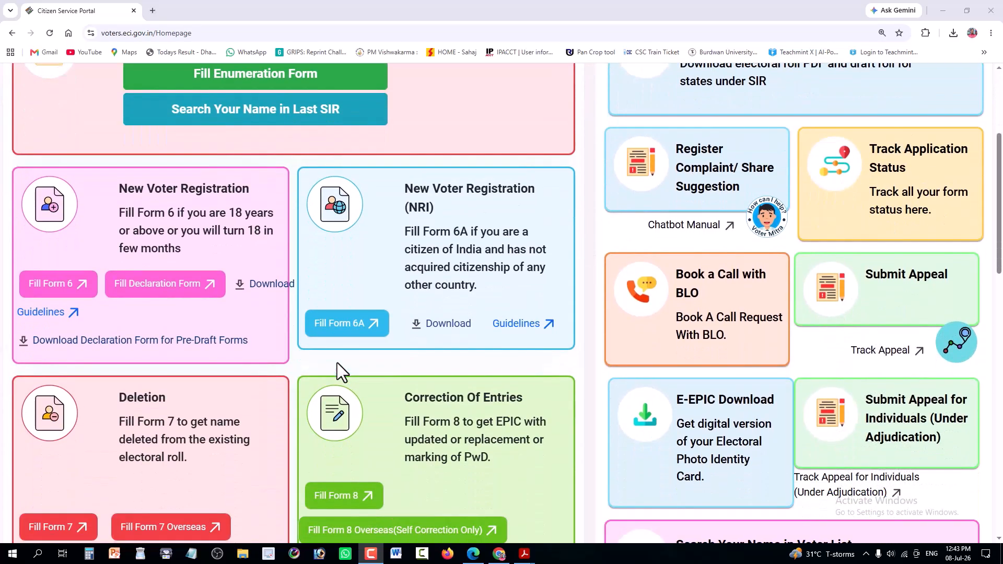
scroll(337, 362, "down", 2)
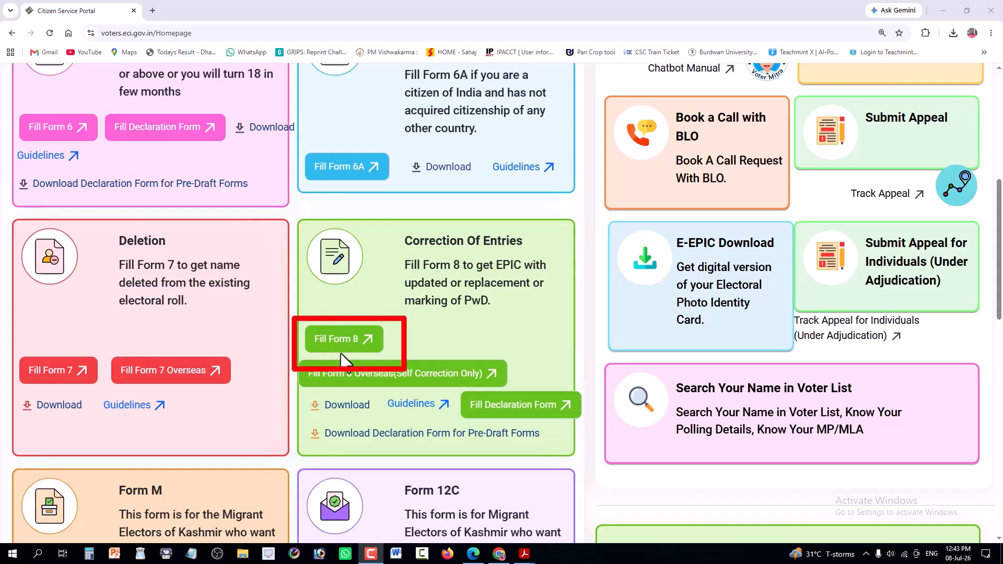
left_click(362, 352)
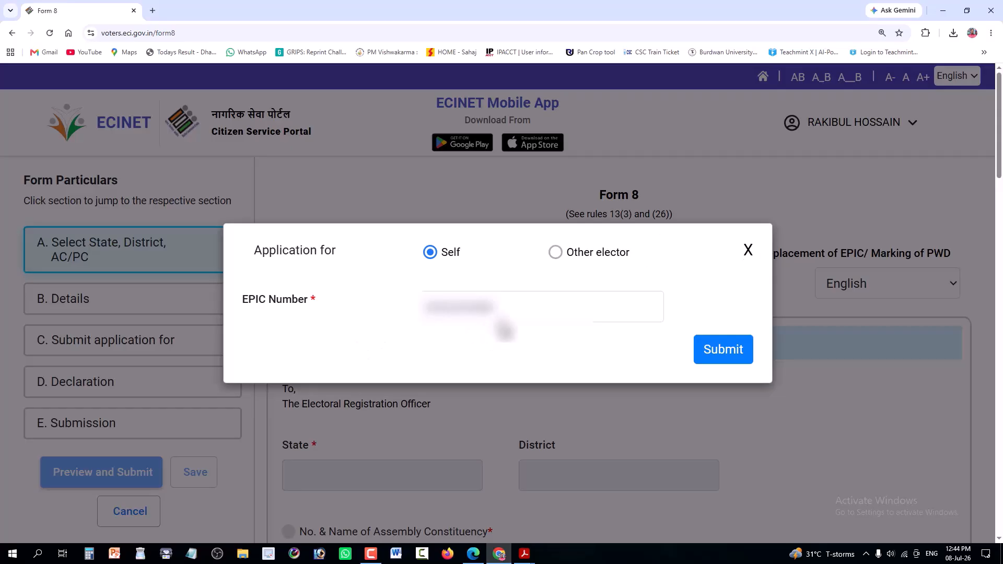
Replace the prefilled EPIC number with the applicant's own EPIC number for a Self application and submit it
left_click_drag(505, 313, 437, 315)
key("BackSpace")
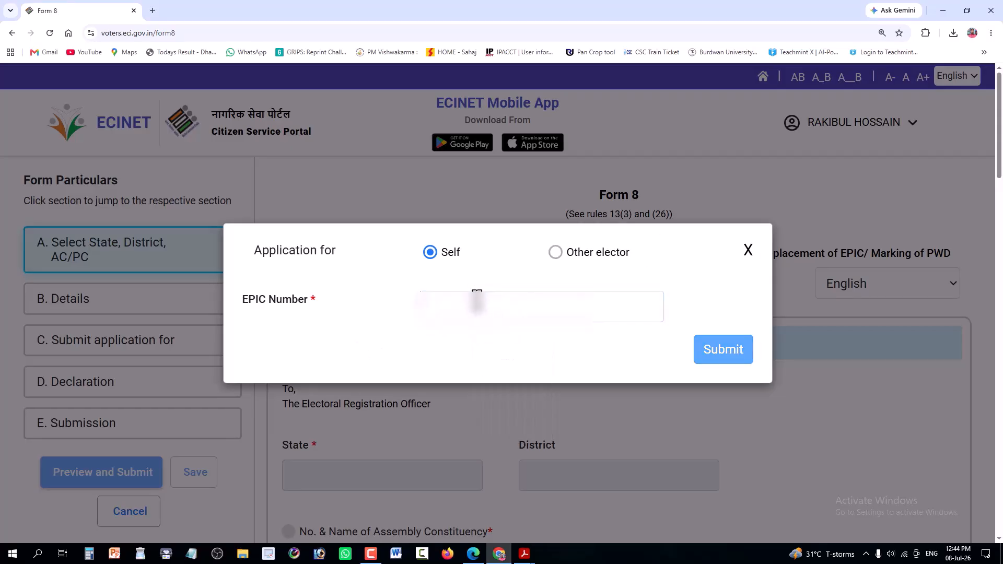
left_click(480, 308)
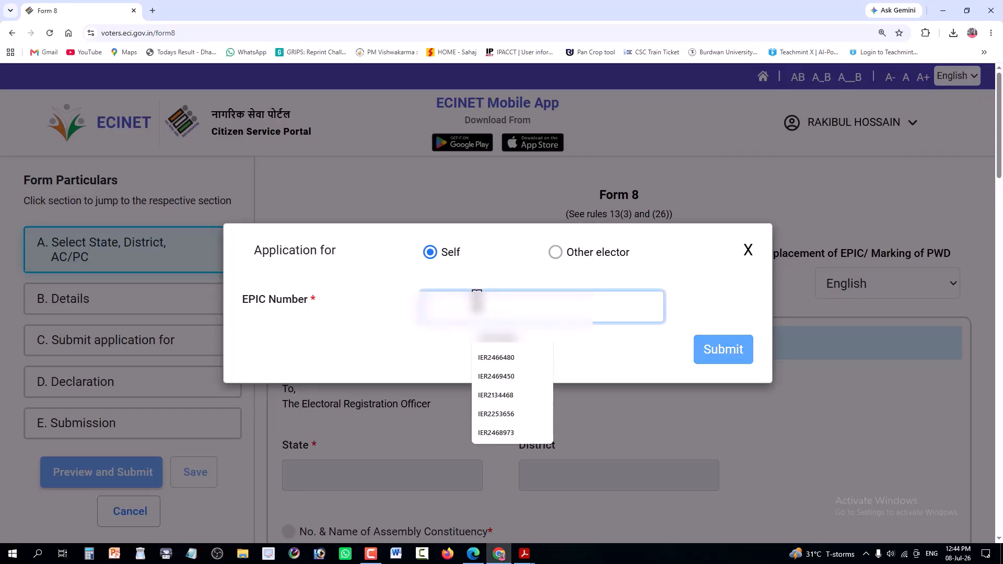
left_click(503, 360)
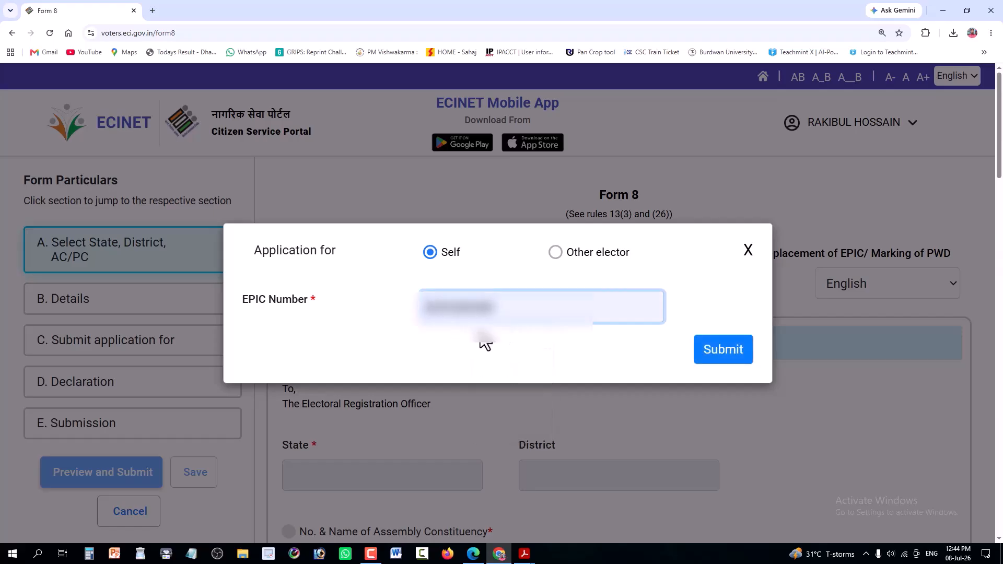
left_click(711, 357)
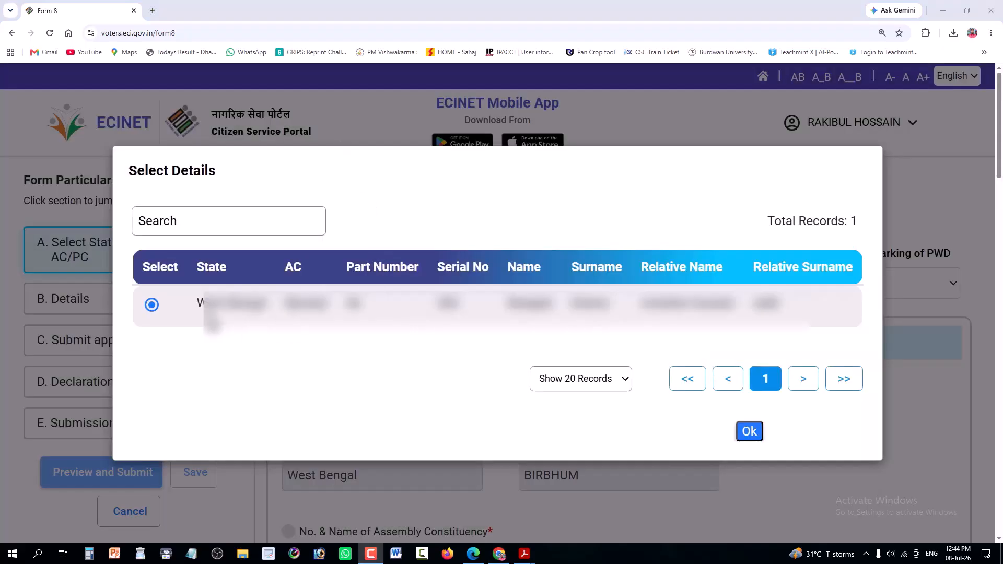
Confirm the matching voter record and choose Correction of Entries in Existing Electoral Roll as the application type
left_click_drag(200, 303, 352, 304)
left_click(352, 304)
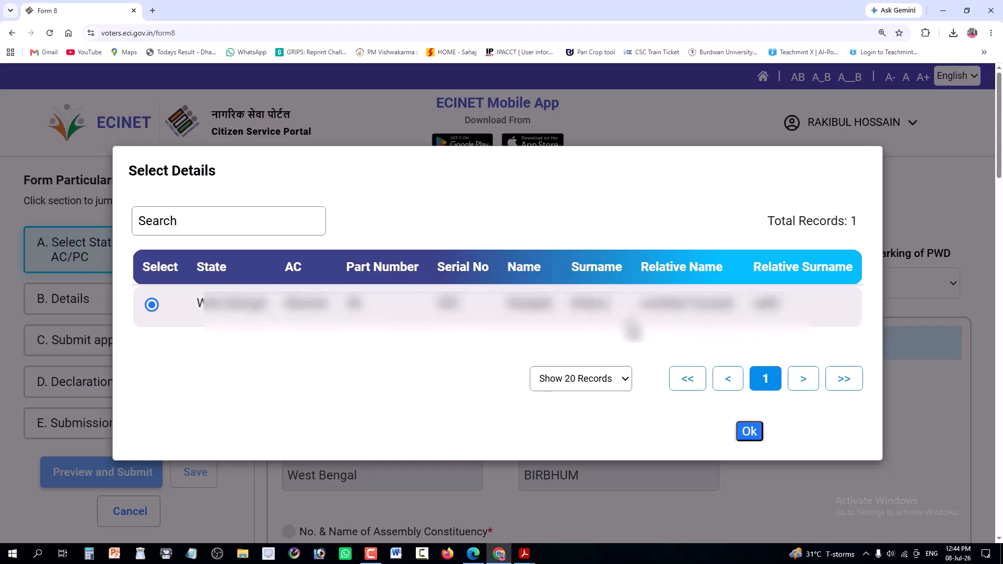
left_click(744, 437)
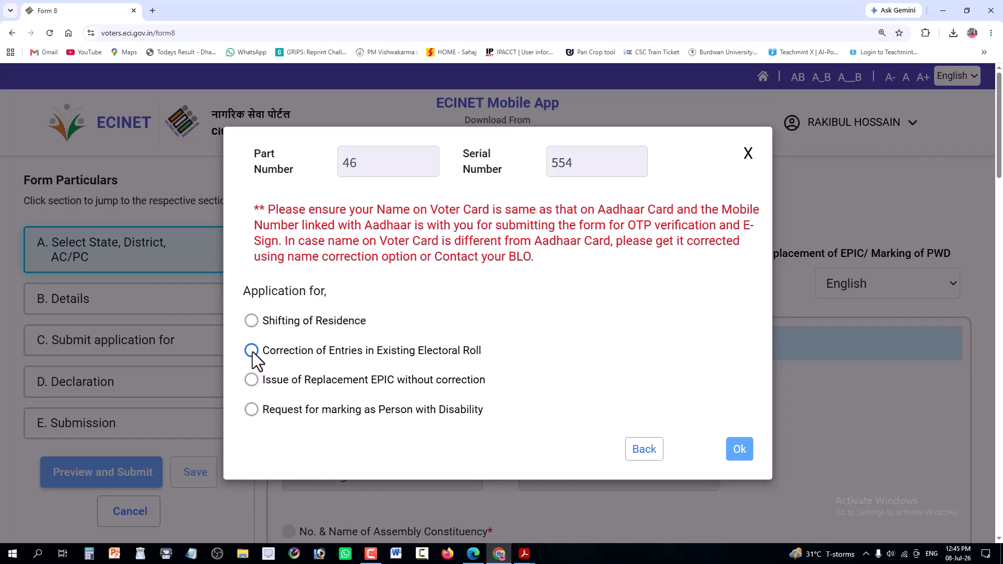
left_click(252, 352)
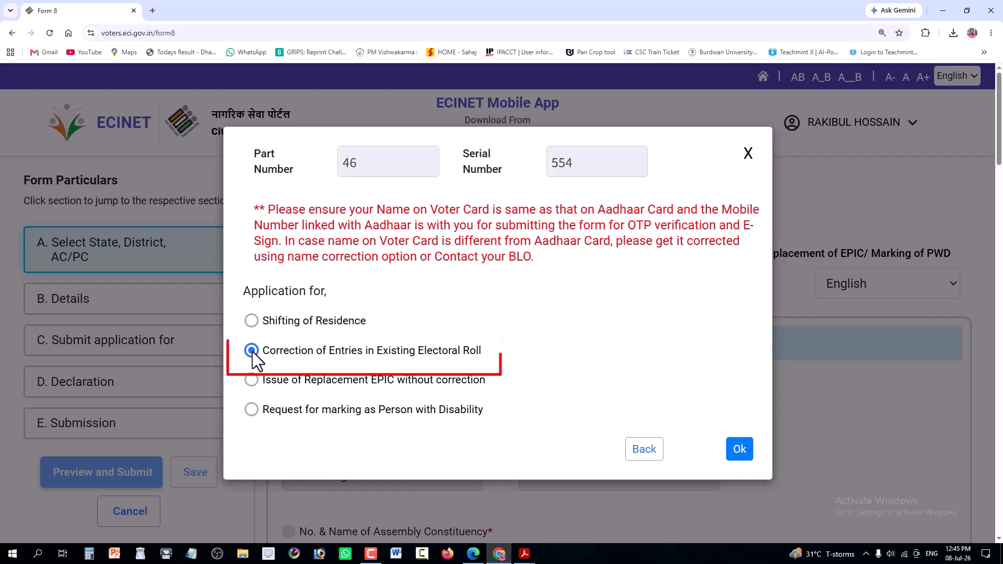
left_click(740, 449)
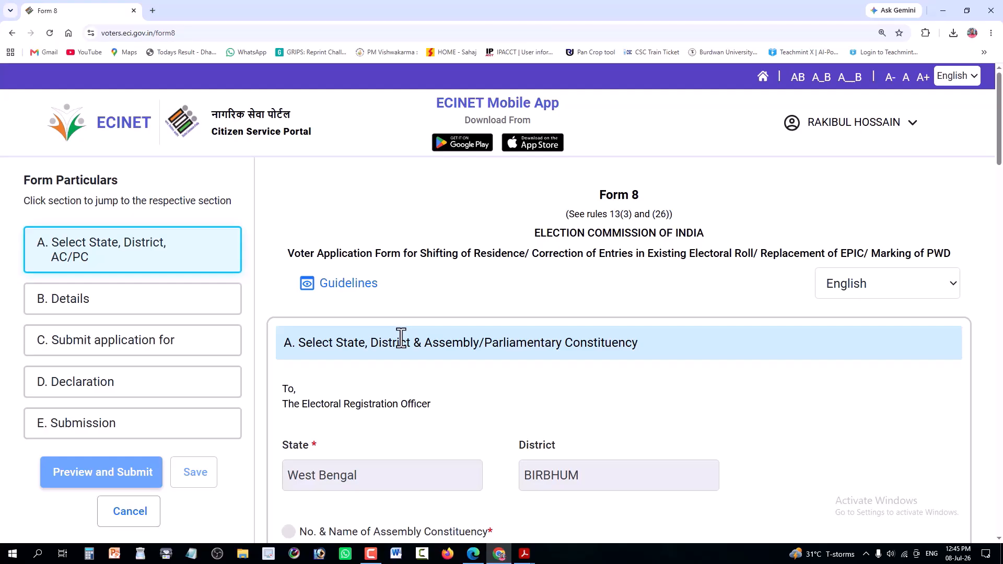
Review the state, district and assembly constituency in section A and proceed to the Details section
left_click_drag(600, 194, 661, 196)
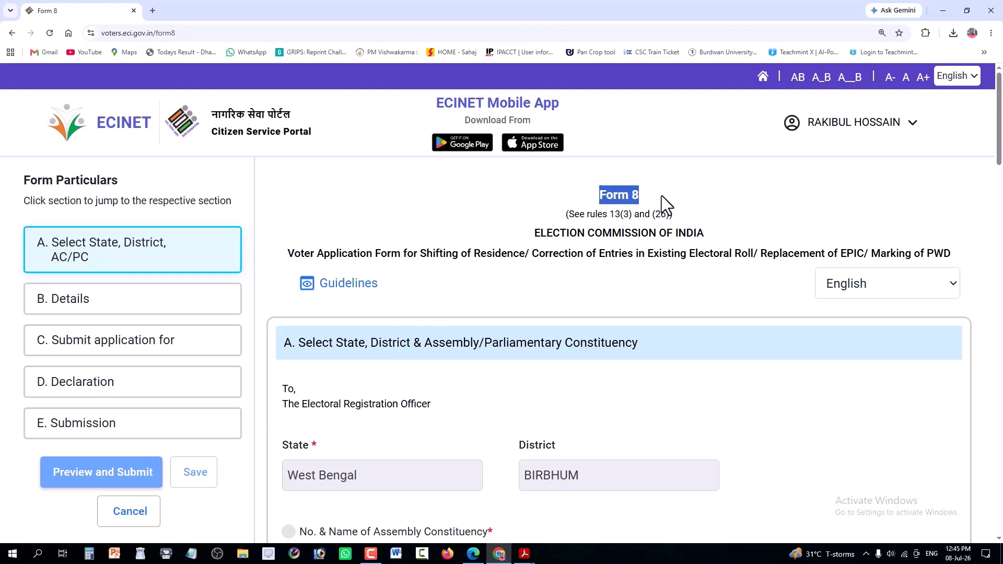
left_click(661, 197)
scroll(392, 280, "down", 4)
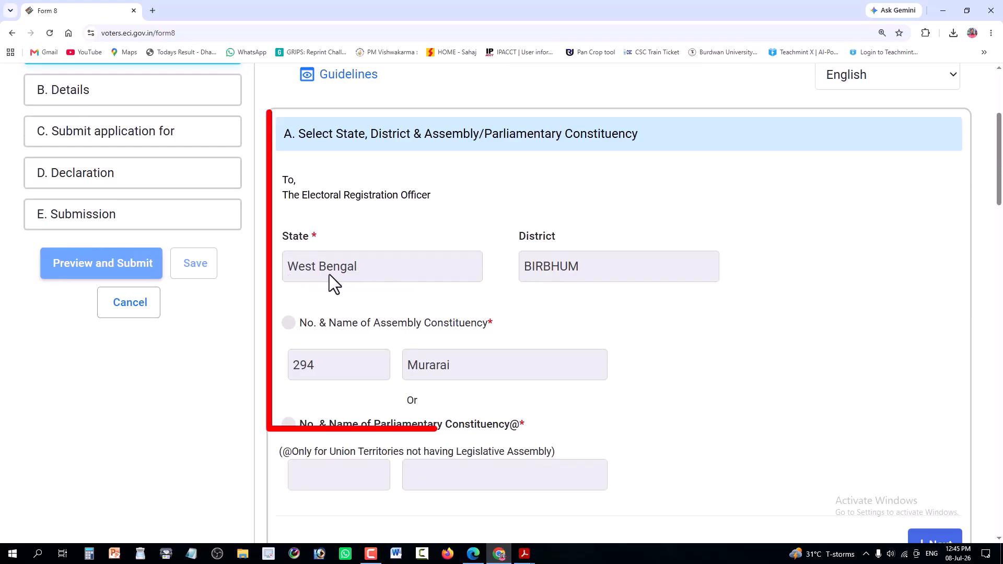
scroll(531, 270, "down", 1)
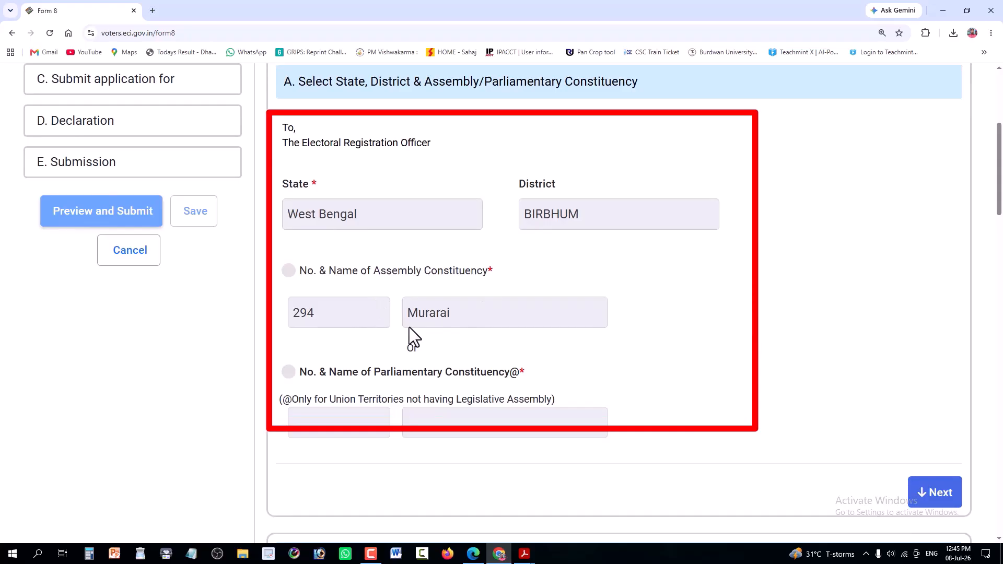
scroll(426, 329, "down", 2)
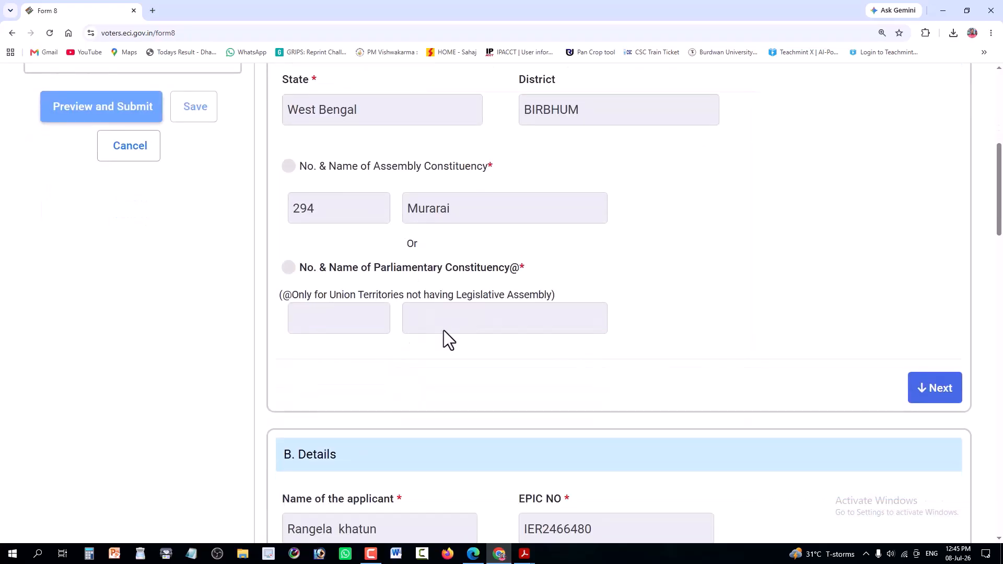
left_click(924, 396)
Examine the applicant's name, EPIC number and Aadhaar number entries in the Details section
left_click_drag(287, 209, 376, 212)
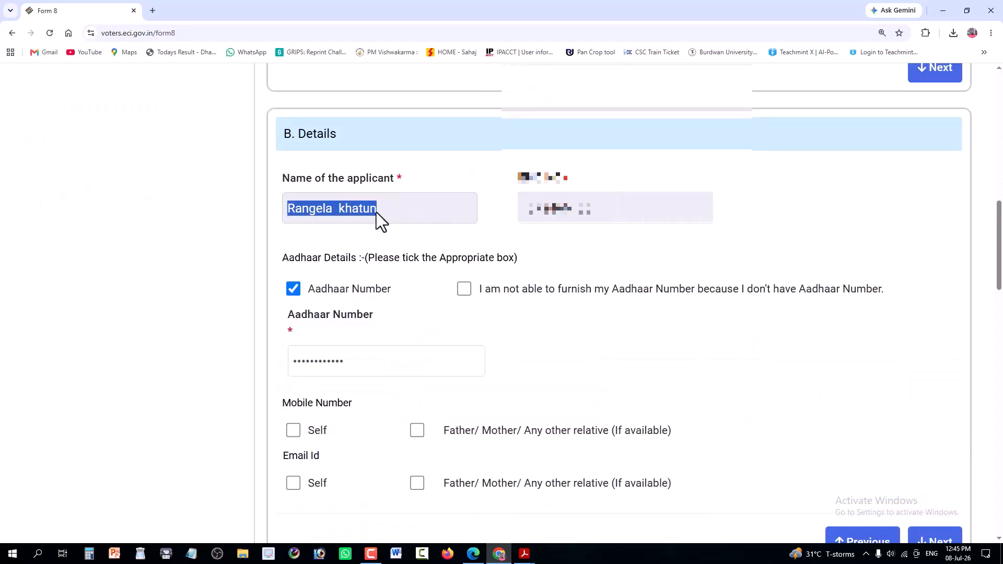
left_click(474, 210)
left_click_drag(523, 211, 606, 225)
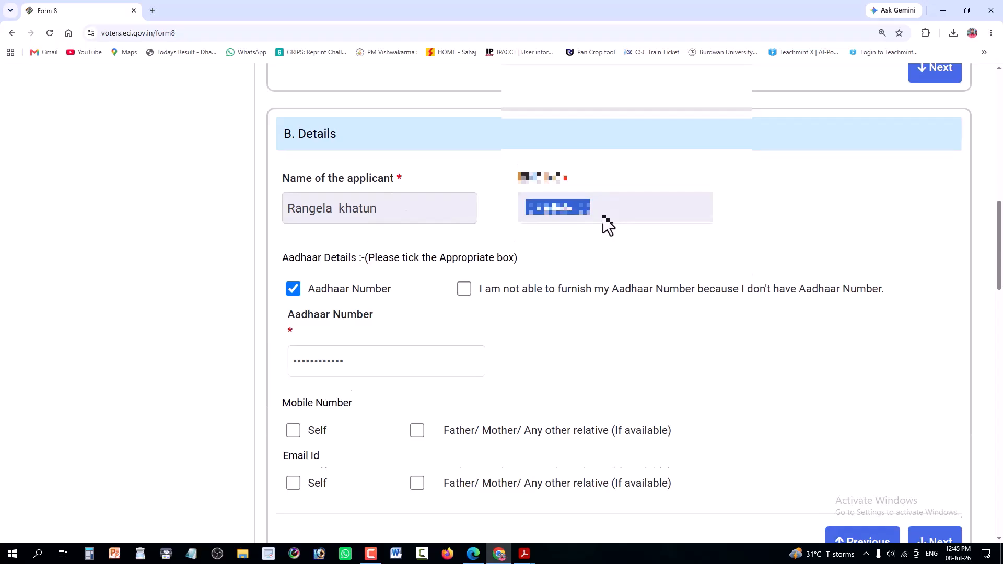
scroll(607, 225, "down", 1)
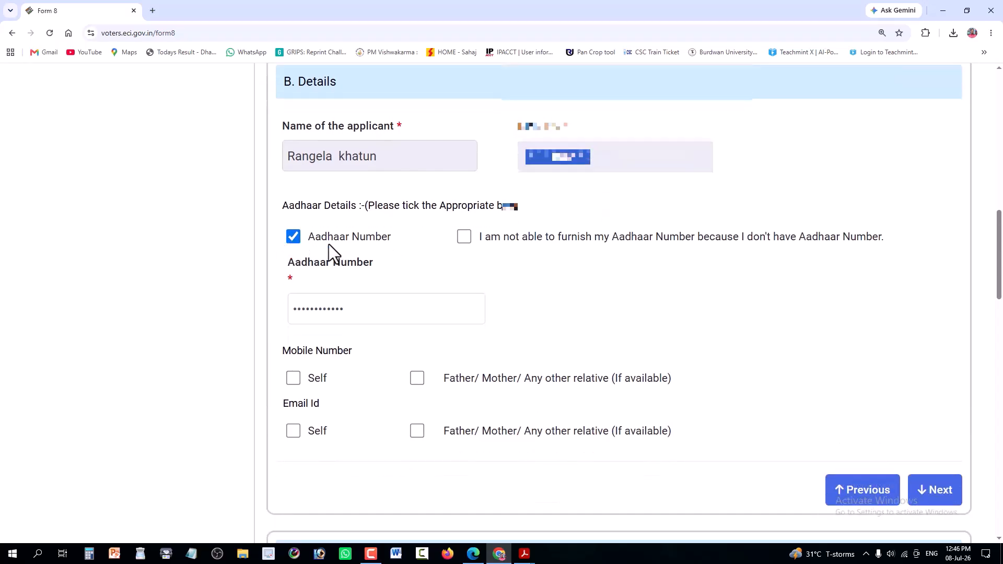
left_click(362, 305)
left_click_drag(362, 305, 294, 313)
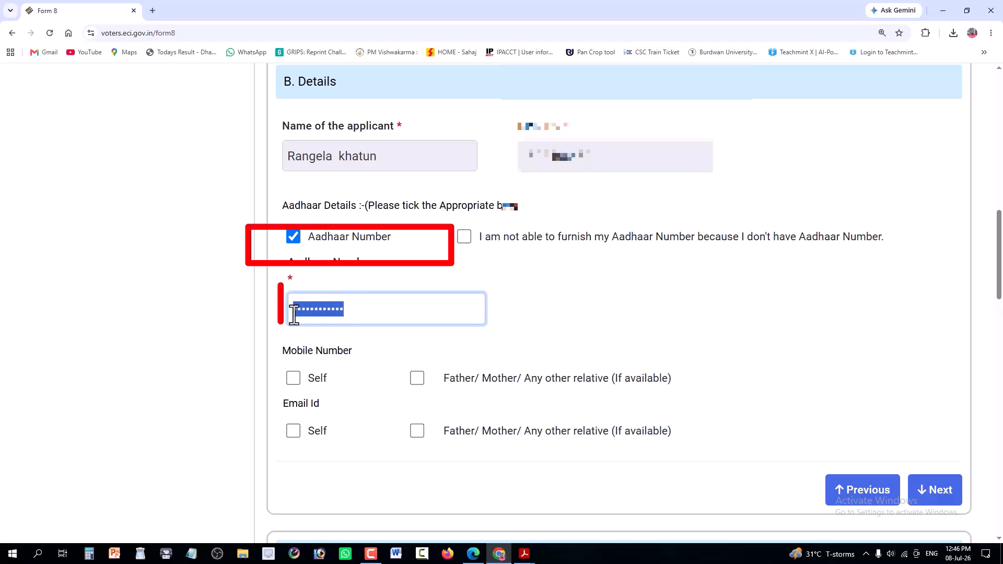
left_click(356, 346)
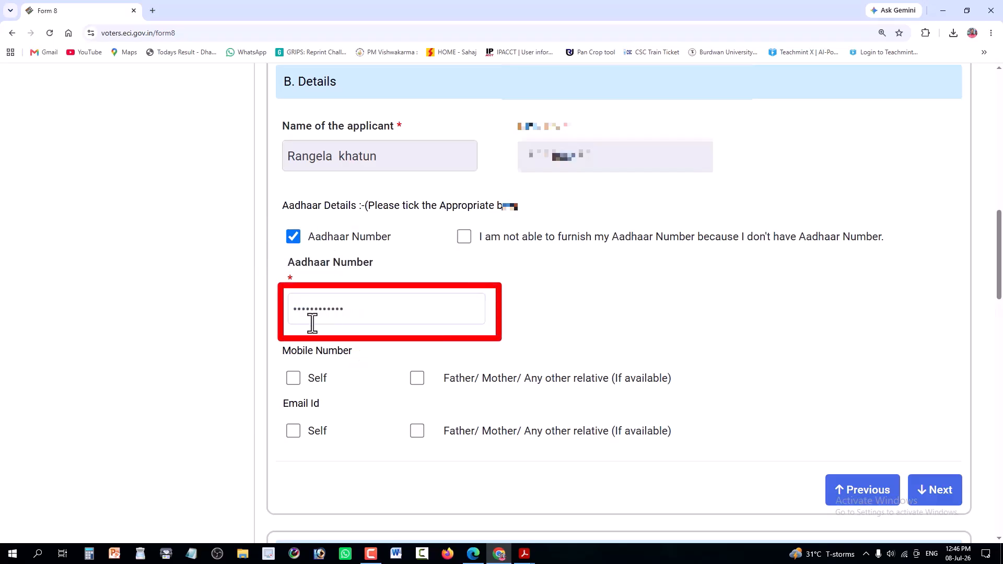
Try the Self option for the mobile number, clear it again, and proceed to the application type section
scroll(423, 339, "down", 2)
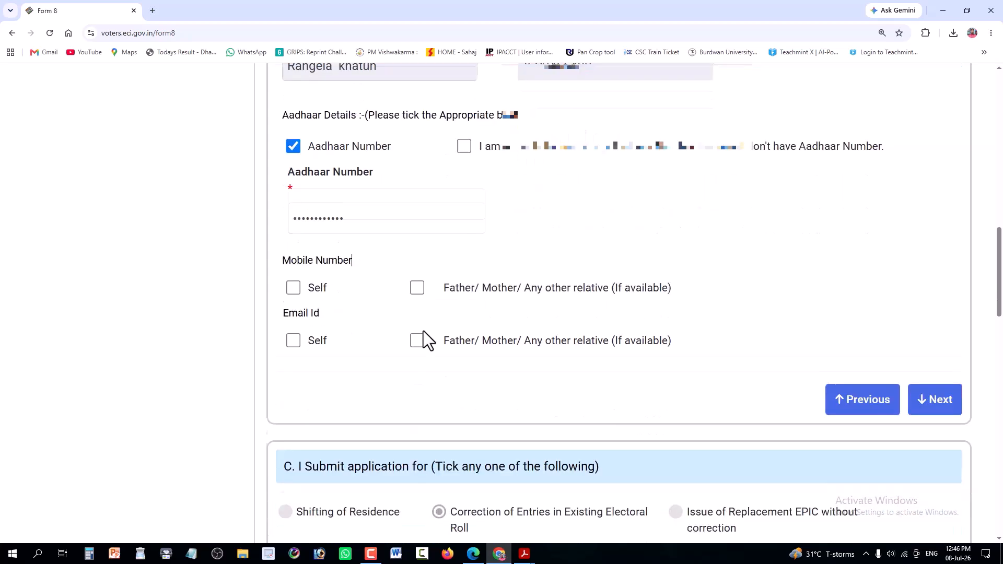
left_click(293, 273)
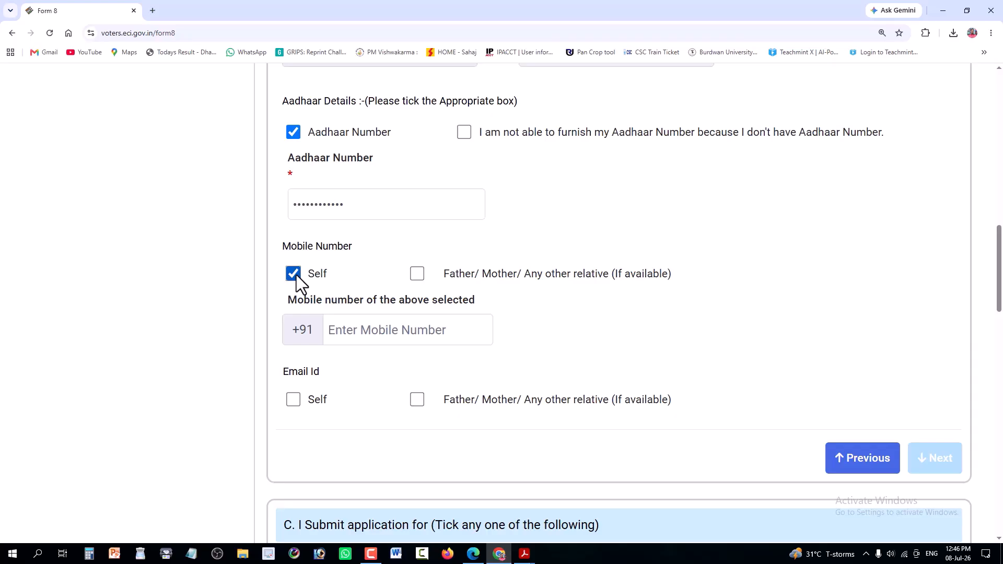
left_click(293, 274)
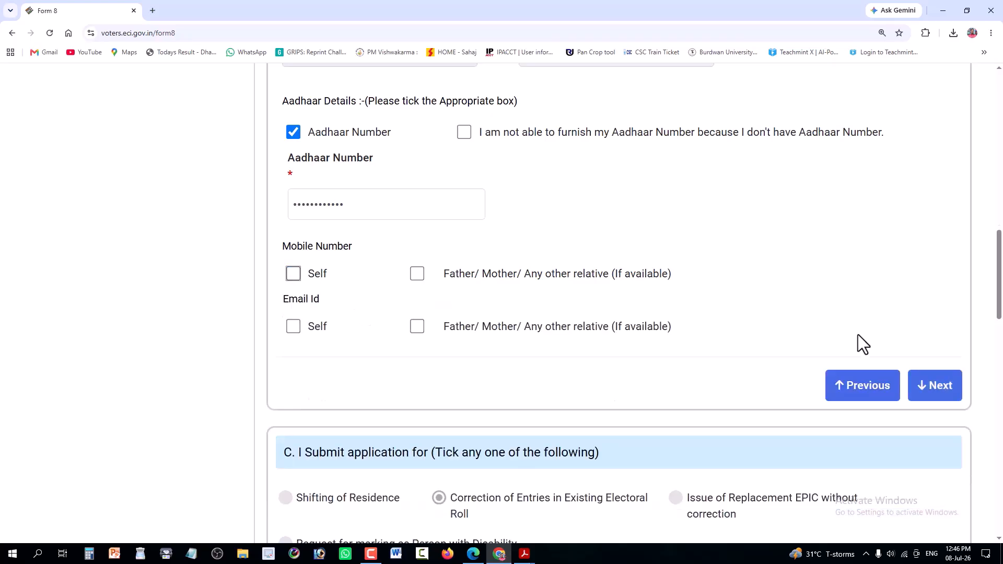
left_click(915, 393)
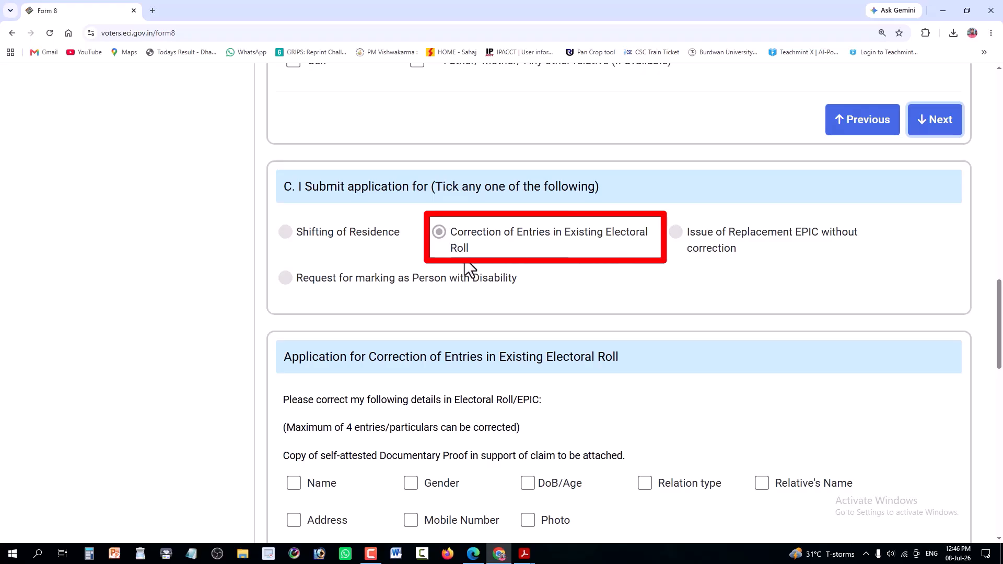
Review the list of correctable particulars and select Name as the entry to correct
scroll(465, 258, "down", 2)
scroll(465, 258, "down", 1)
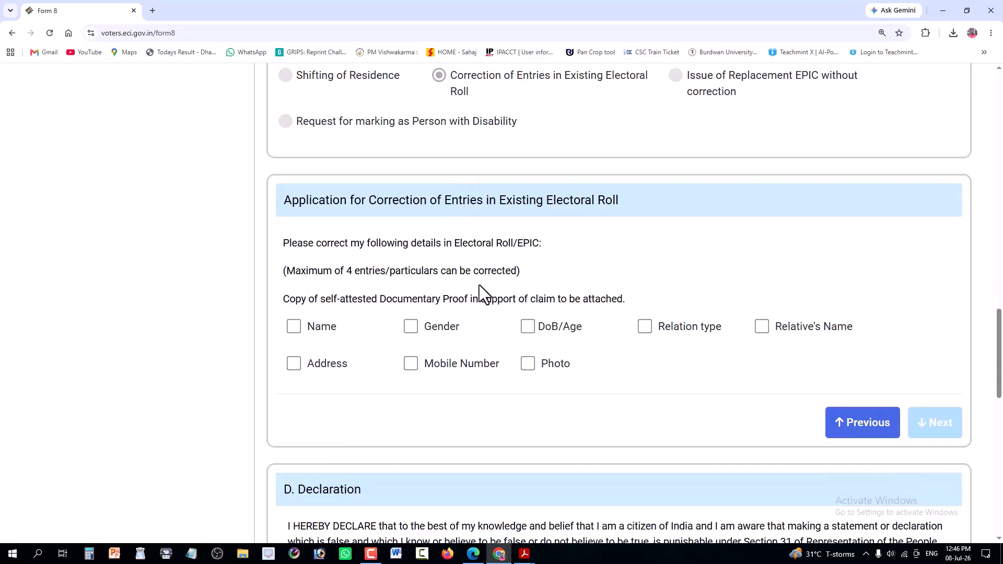
left_click_drag(281, 276, 556, 359)
left_click(647, 374)
left_click(296, 329)
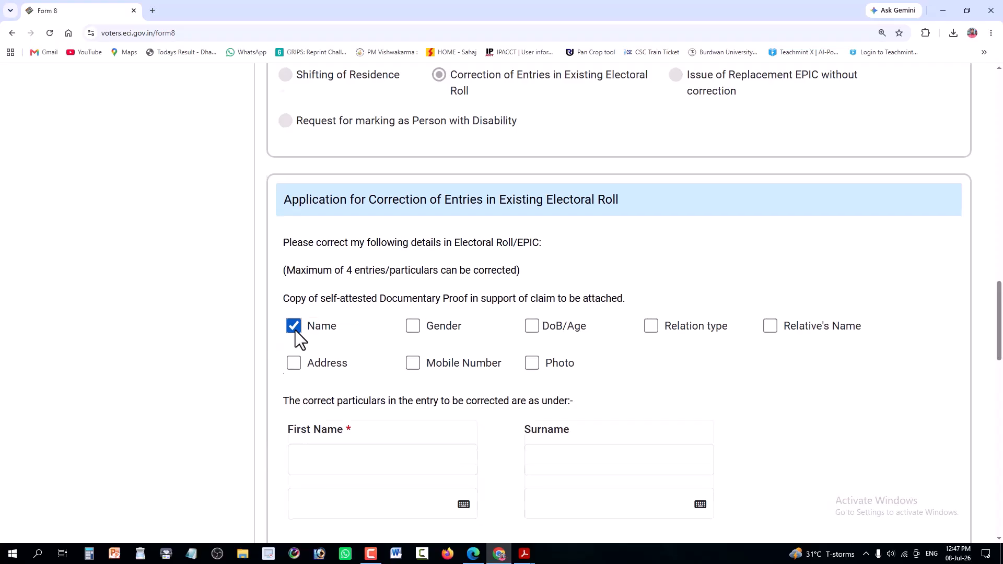
Fill in the applicant's corrected first name and surname in both English and Bengali
scroll(295, 331, "down", 2)
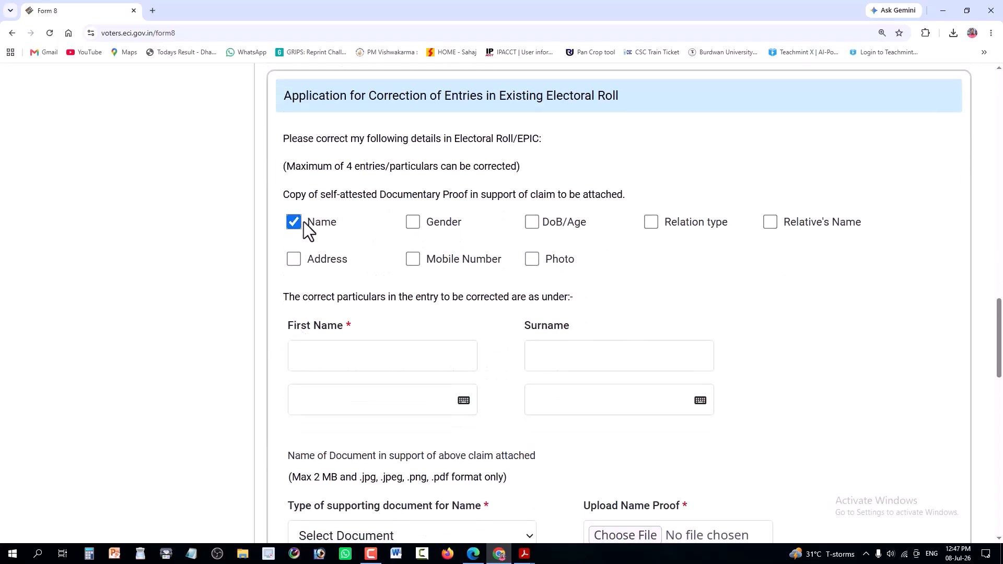
left_click(342, 360)
scroll(341, 358, "up", 1)
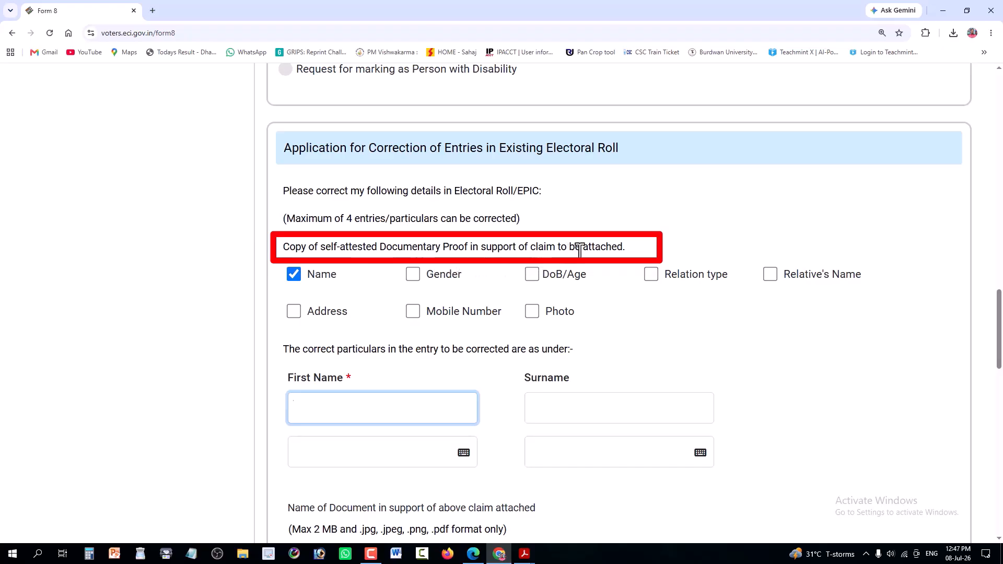
mouse_move(284, 247)
left_mouse_down()
mouse_move(611, 262)
mouse_move(624, 247)
left_mouse_up()
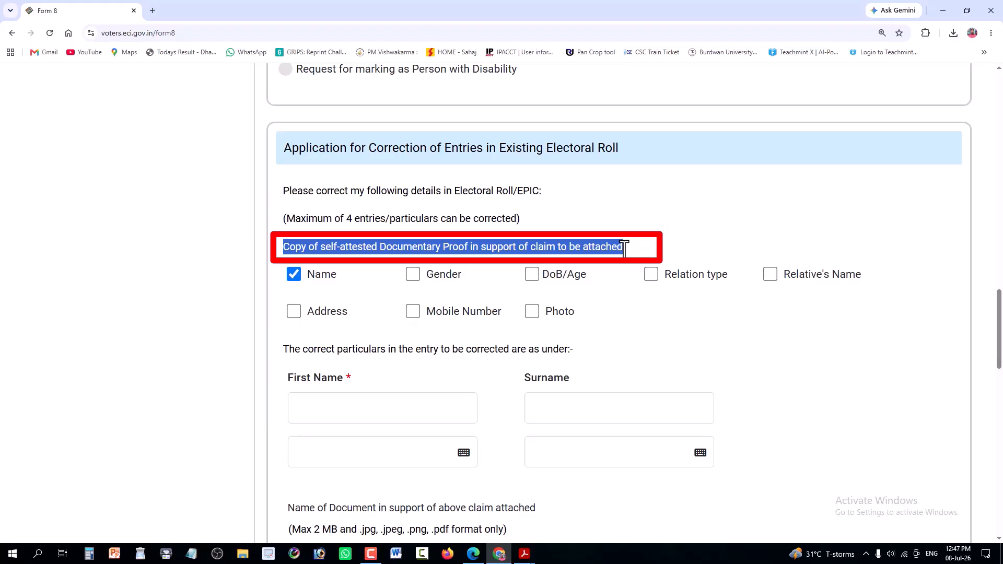
scroll(575, 314, "down", 1)
left_click(407, 364)
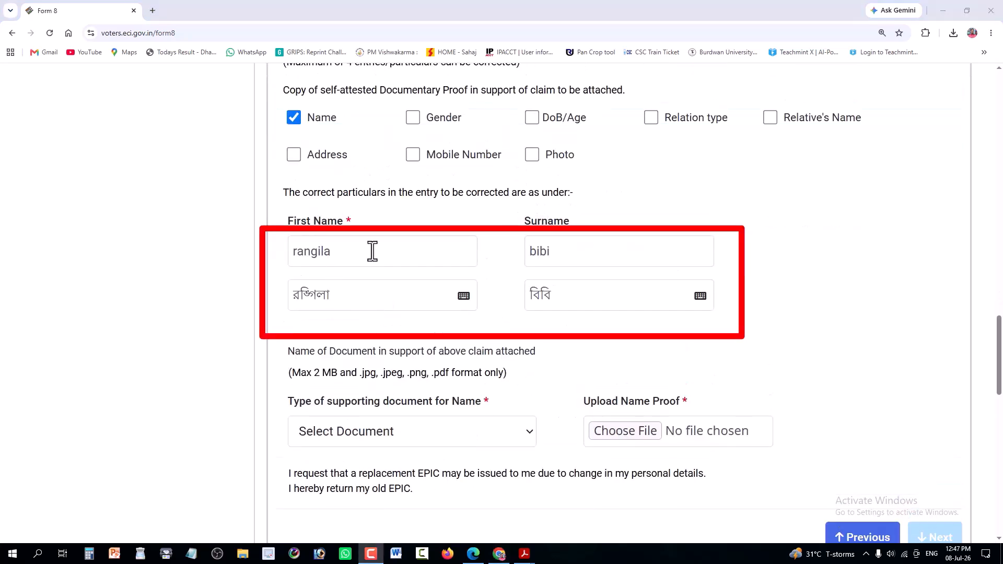
left_click_drag(340, 259, 269, 261)
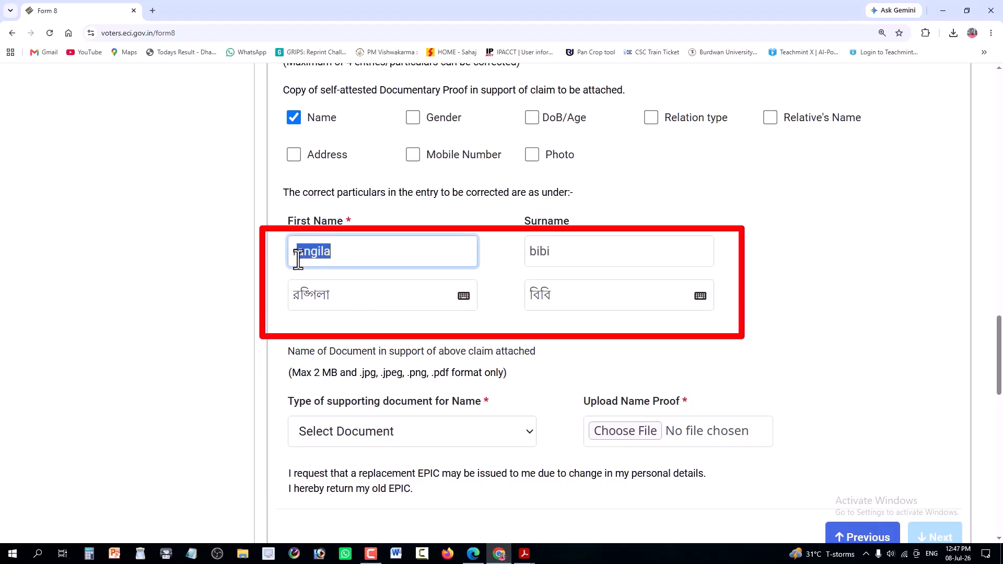
left_click(325, 259)
Attach a PDF as the name proof with Pan Card as the supporting document type, and proceed to the Declaration section
scroll(335, 256, "down", 1)
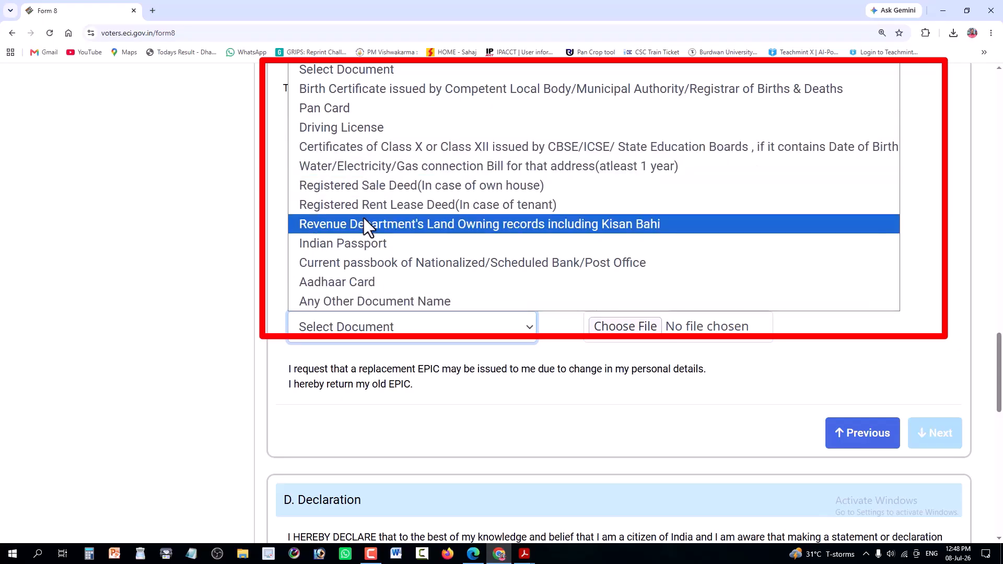
left_click(337, 111)
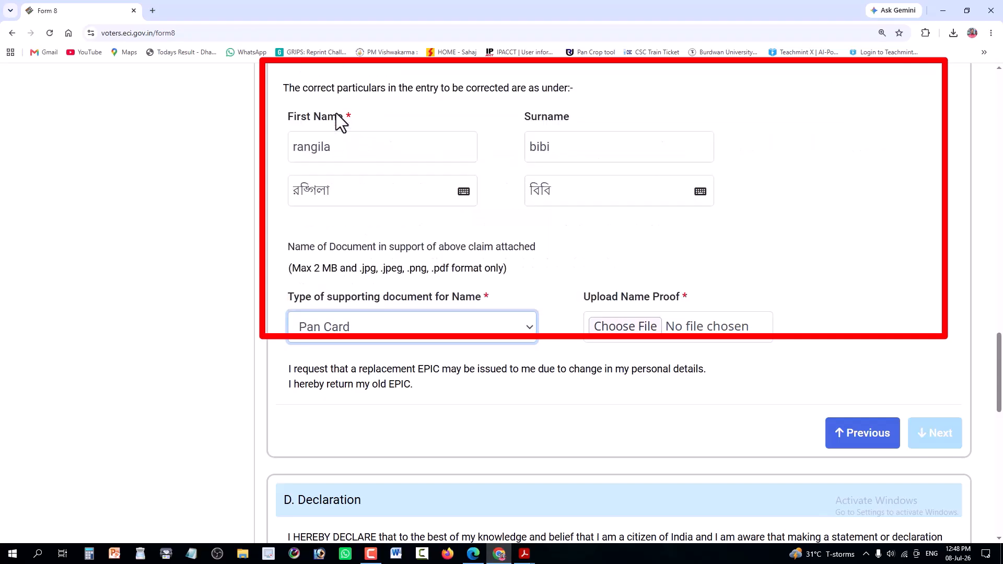
left_click(427, 403)
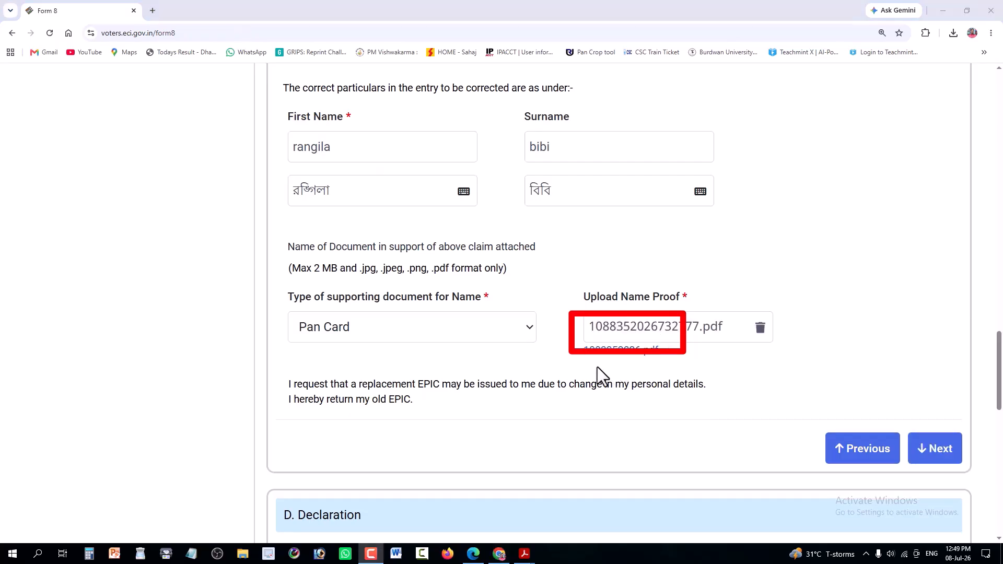
left_click(931, 449)
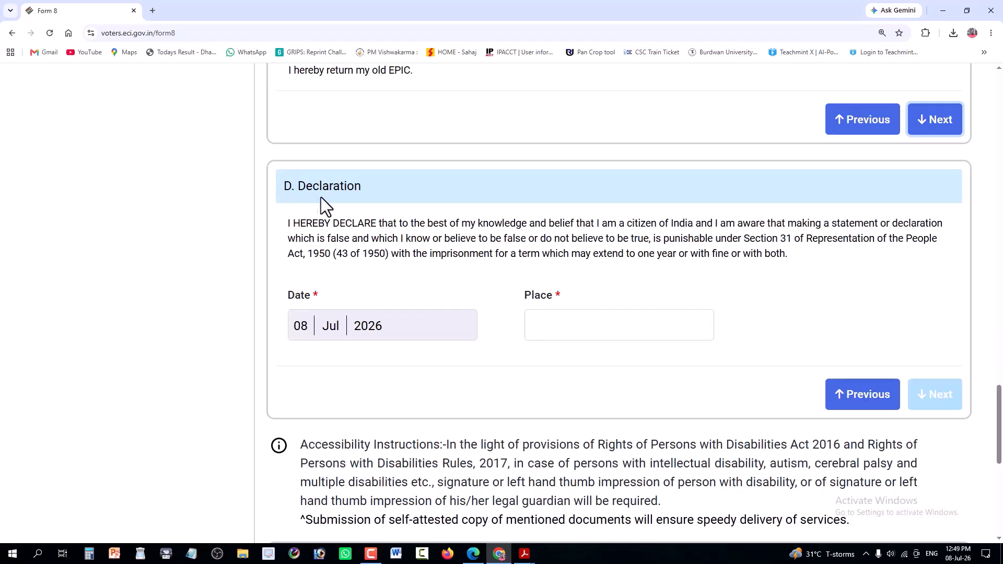
Enter the applicant's place in the Declaration section and proceed to the Submission section
left_click_drag(306, 189, 360, 194)
left_click(359, 191)
left_click(547, 327)
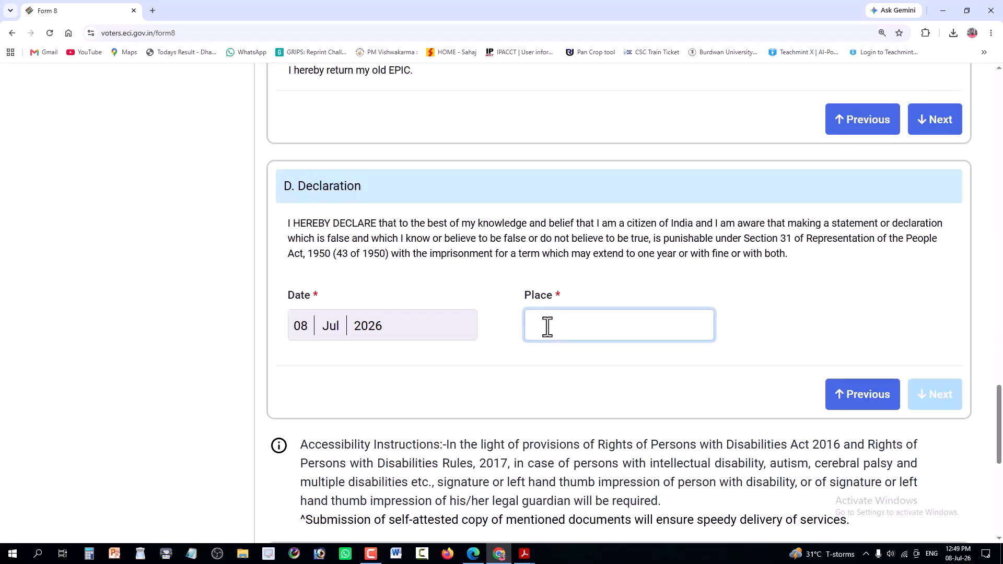
left_click(589, 315)
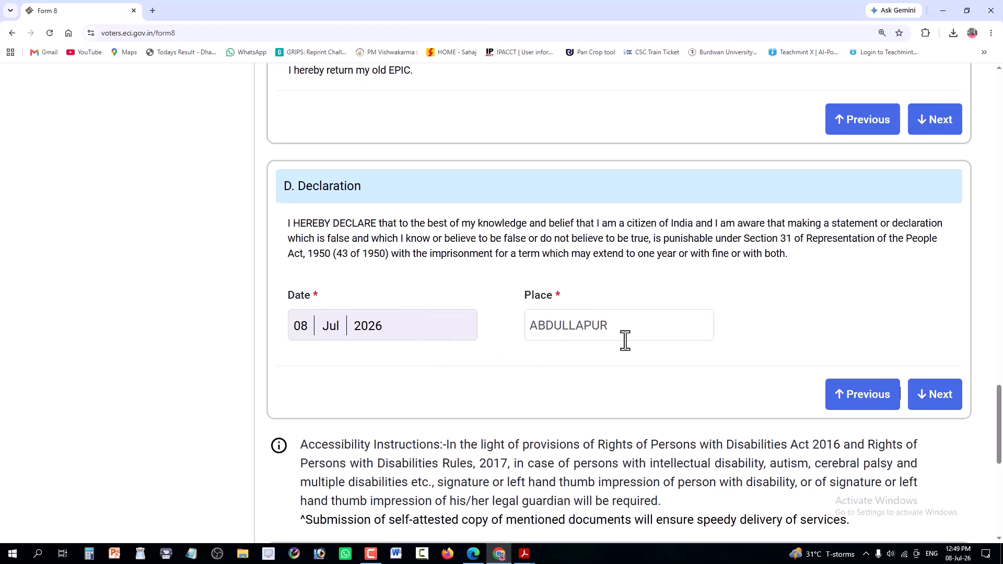
left_click(947, 401)
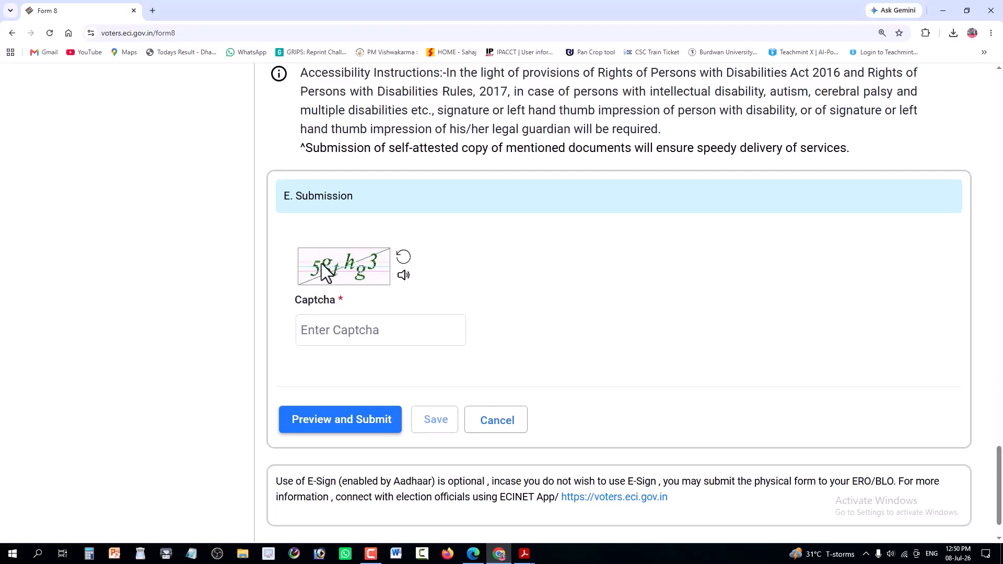
Try to open the preview for submission by entering the displayed captcha
left_click(380, 330)
type("5")
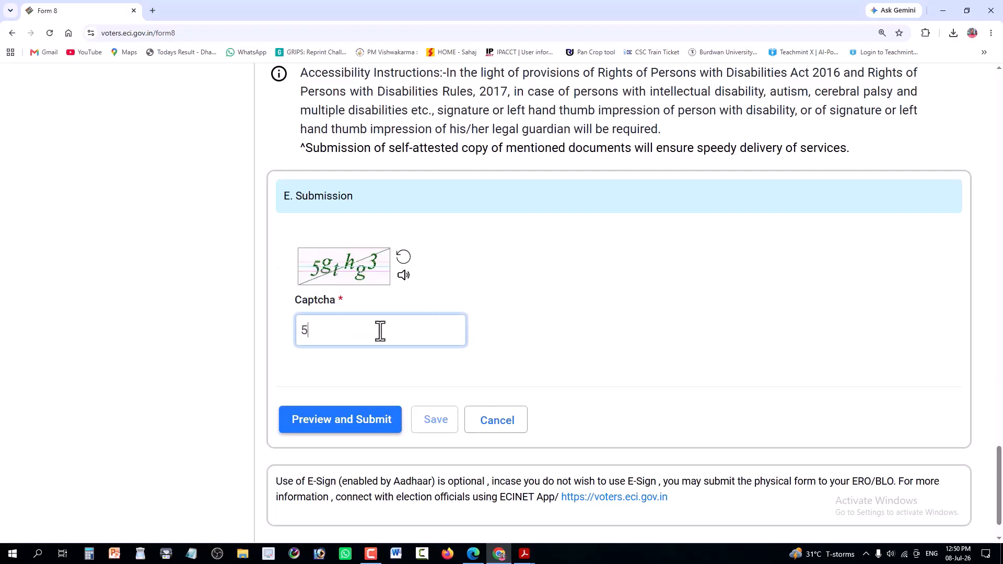
type("gthg3")
left_click(365, 422)
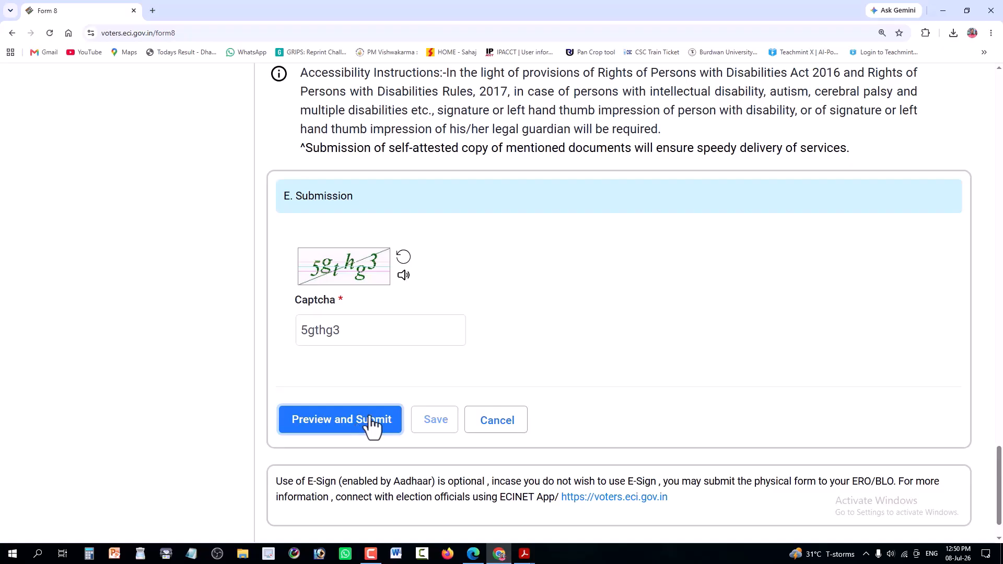
Enter the newly displayed captcha in the Submission section and open the form's preview
scroll(370, 419, "down", 1)
left_click(376, 283)
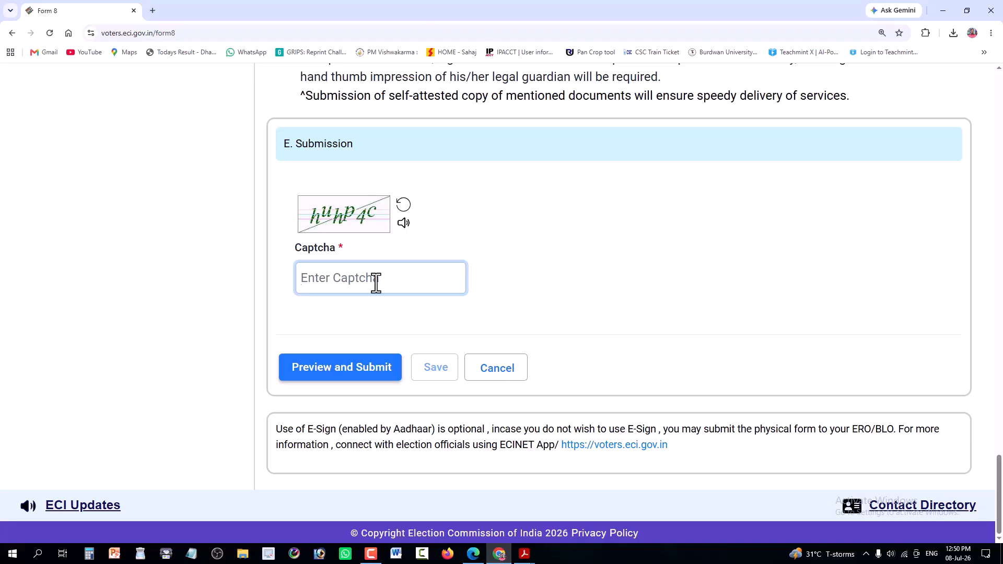
type("huhp4c")
left_click(360, 372)
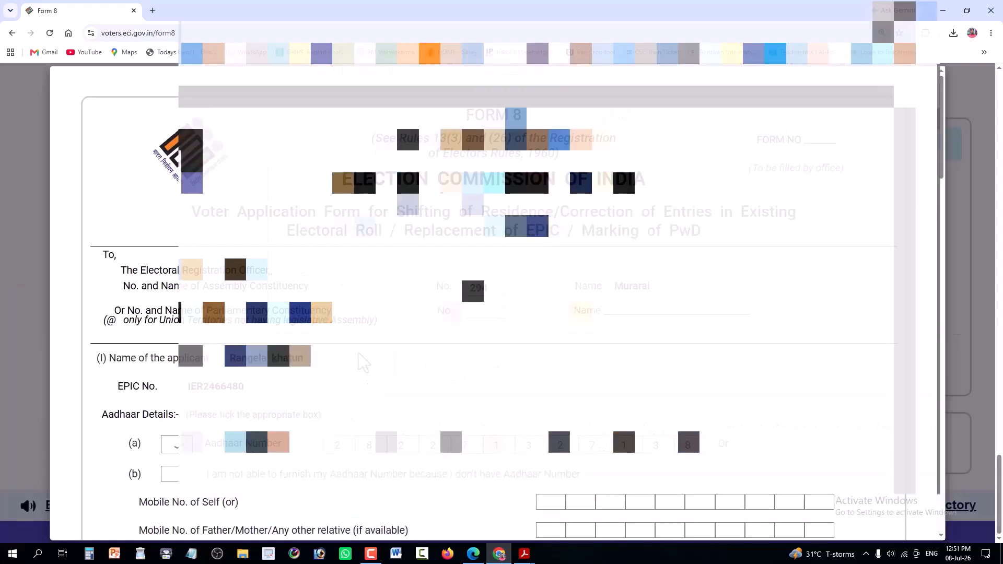
Check the corrected name, supporting document and declaration in the Form 8 preview, and proceed with eSign and submission
scroll(360, 360, "down", 3)
scroll(364, 361, "down", 20)
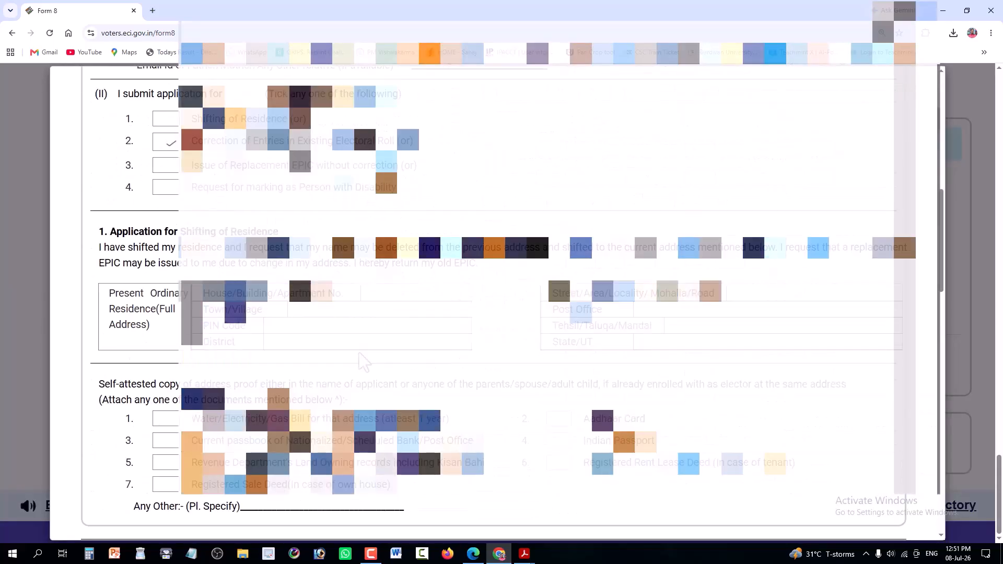
scroll(363, 360, "up", 7)
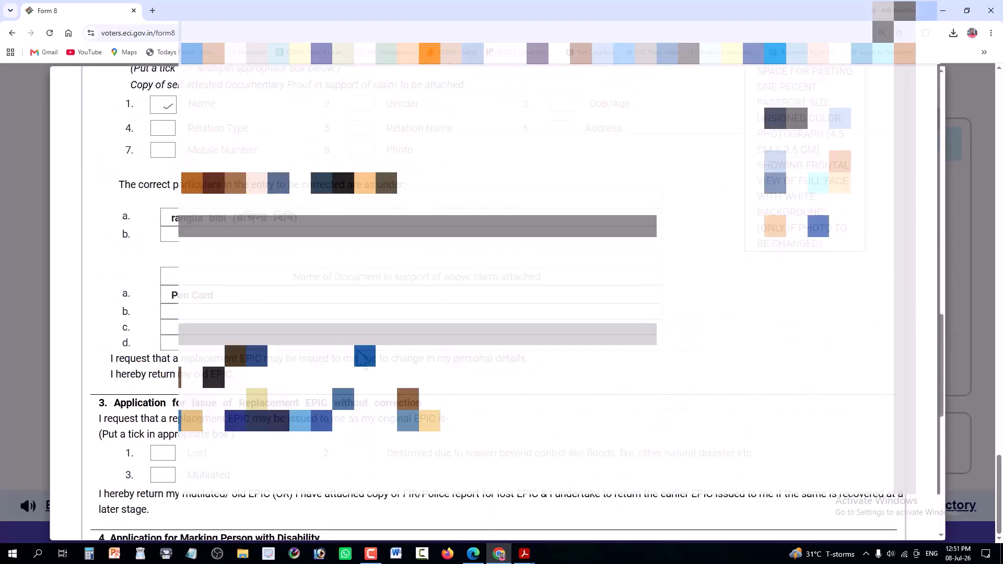
left_click_drag(177, 321, 310, 332)
left_click(310, 332)
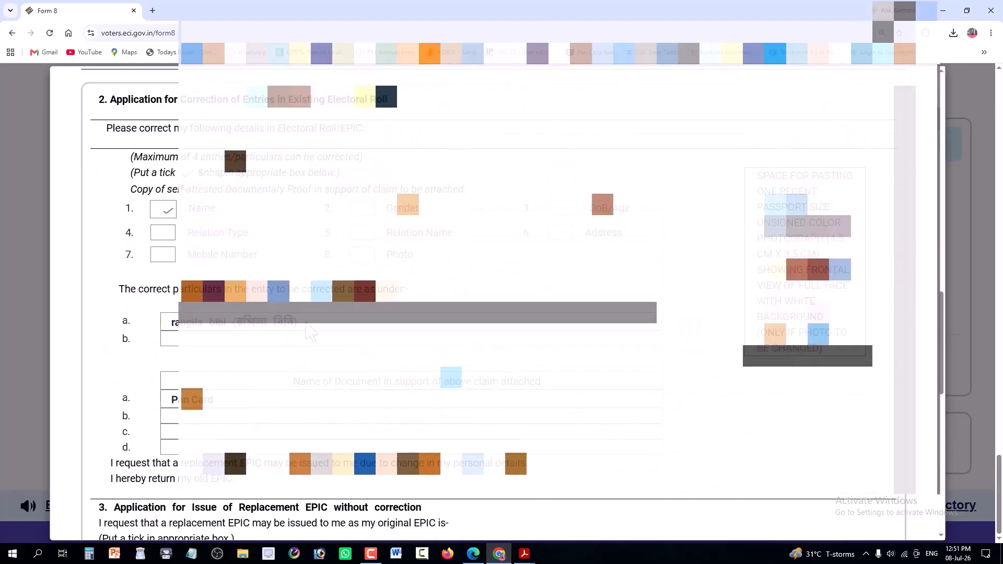
scroll(306, 334, "down", 1)
left_click_drag(171, 349, 215, 356)
left_click(218, 363)
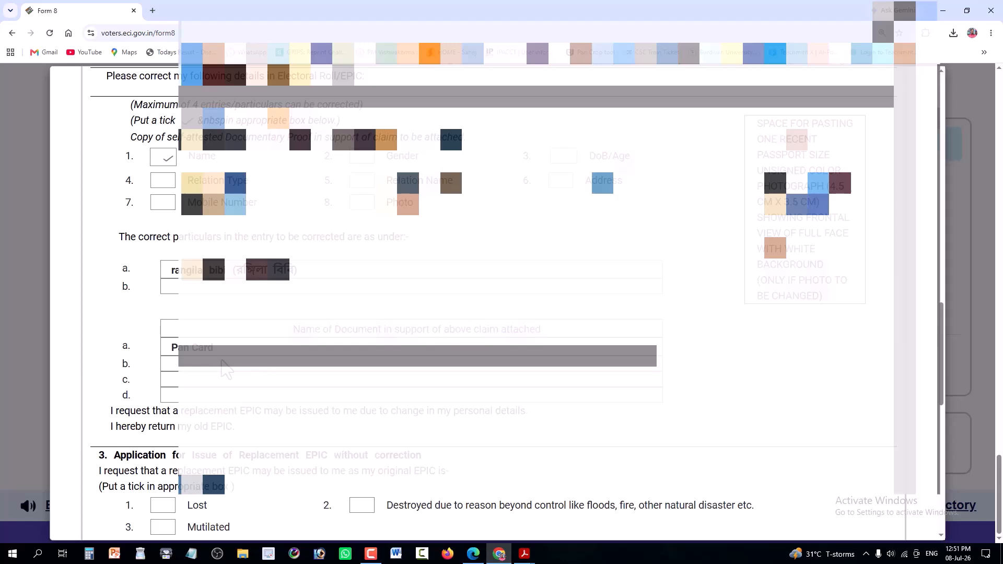
scroll(226, 369, "down", 10)
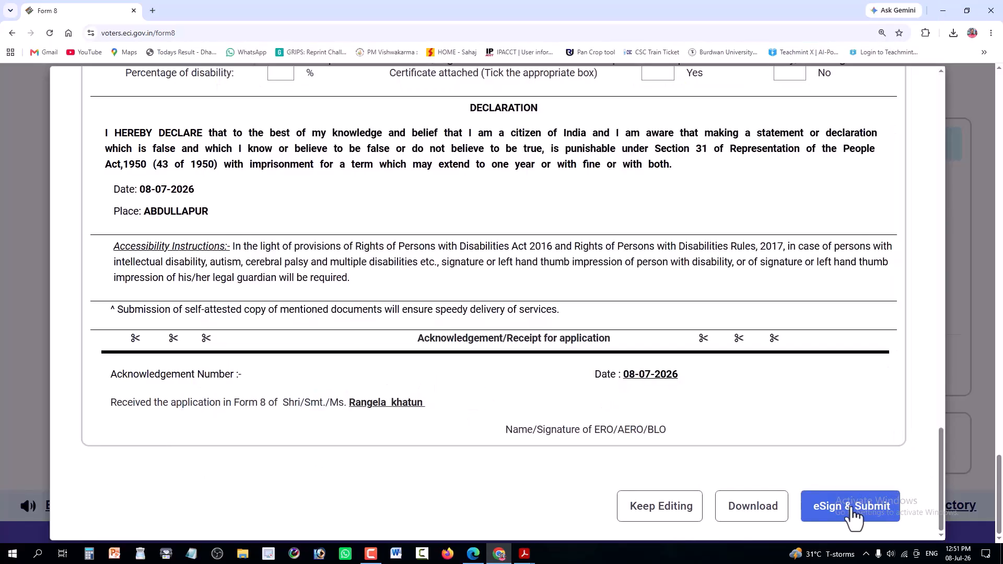
left_click(842, 518)
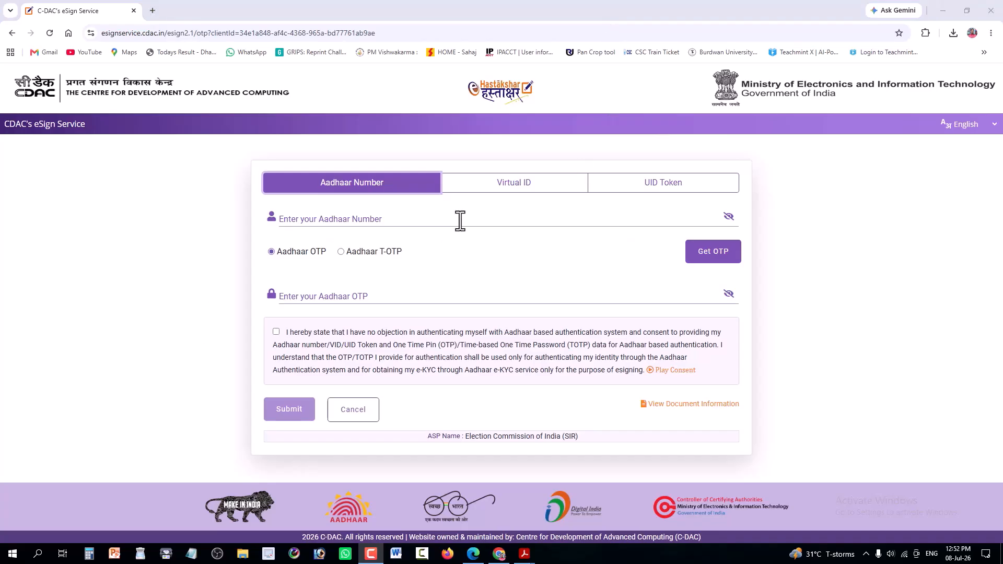
Try to request an Aadhaar OTP without entering an Aadhaar number, and accept the Aadhaar authentication consent
left_click_drag(353, 222, 396, 224)
left_click(352, 223)
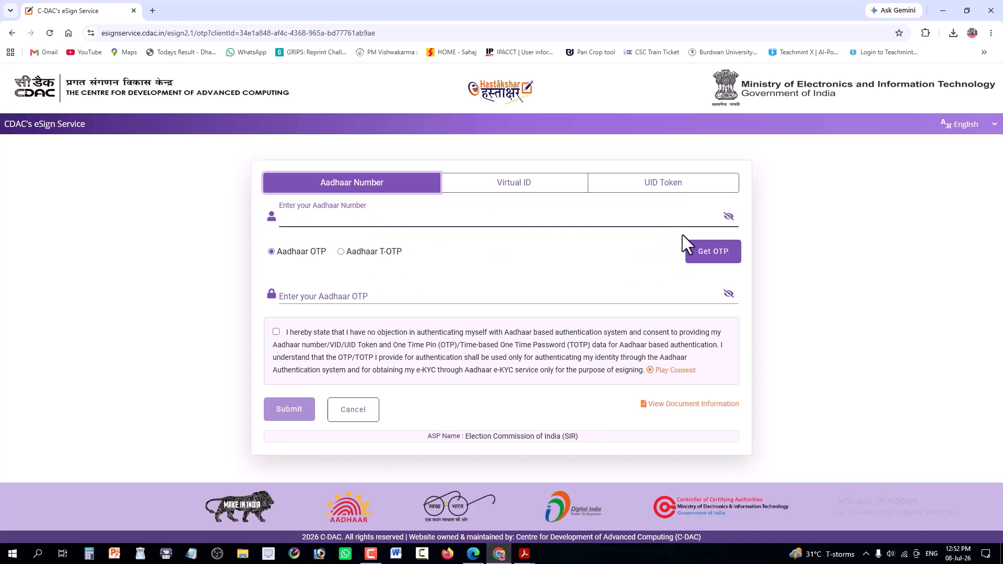
left_click_drag(683, 234, 688, 261)
left_click(721, 262)
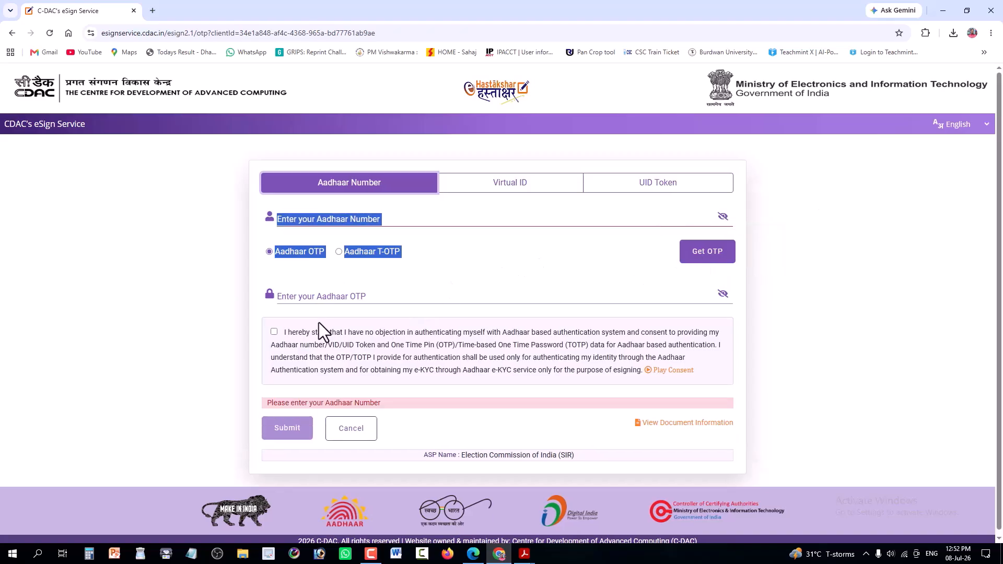
left_click(416, 295)
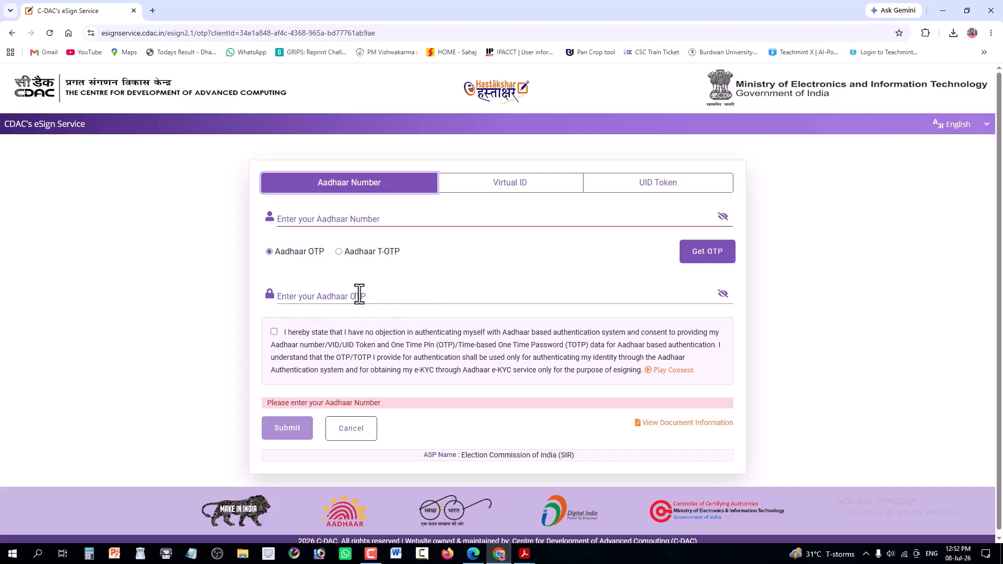
left_click(276, 333)
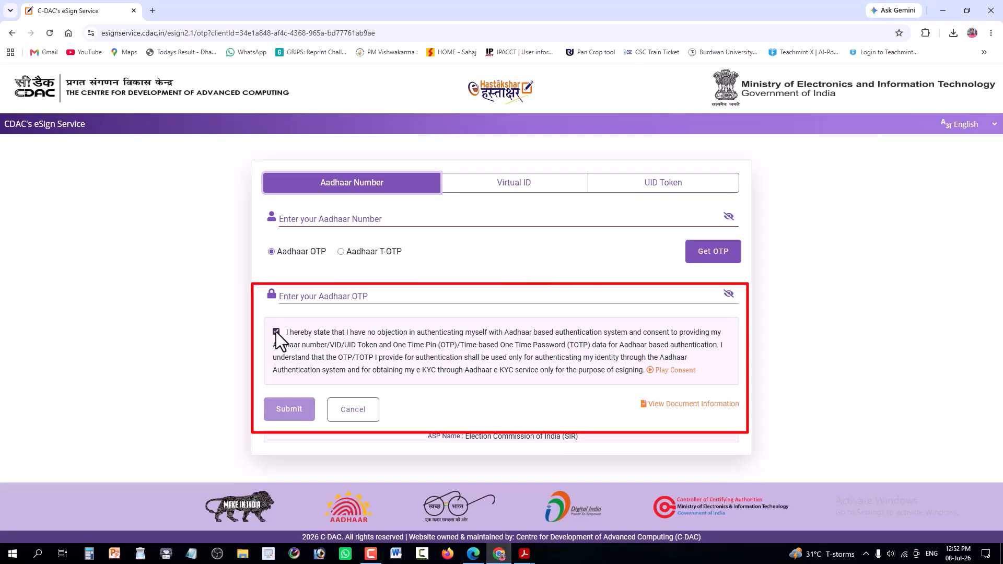